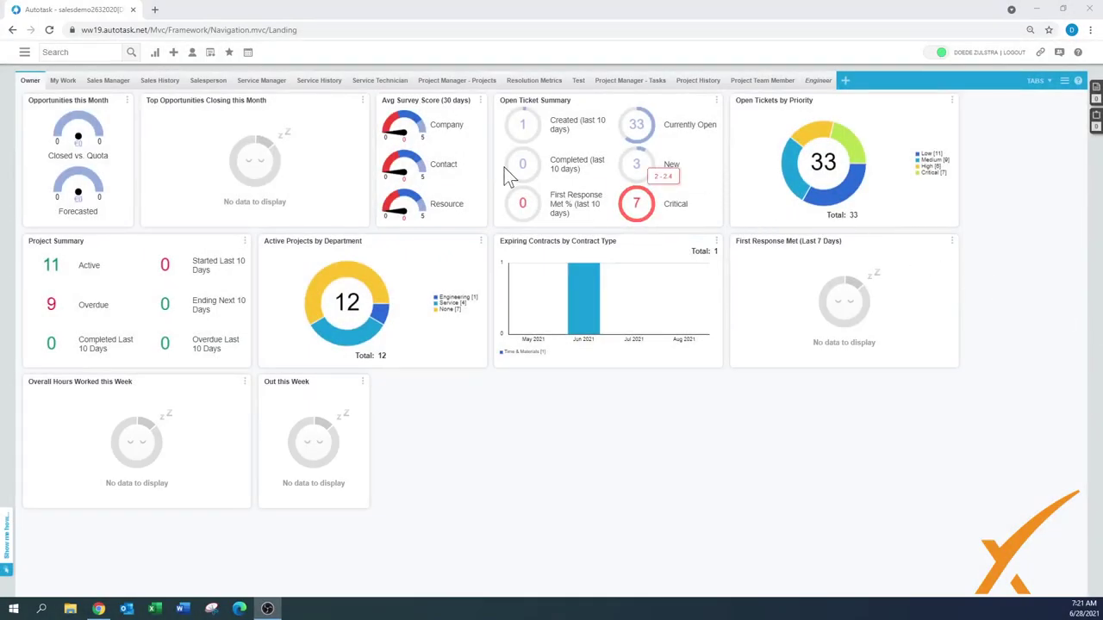
Step: Open the Dispatch Calendar
click(193, 54)
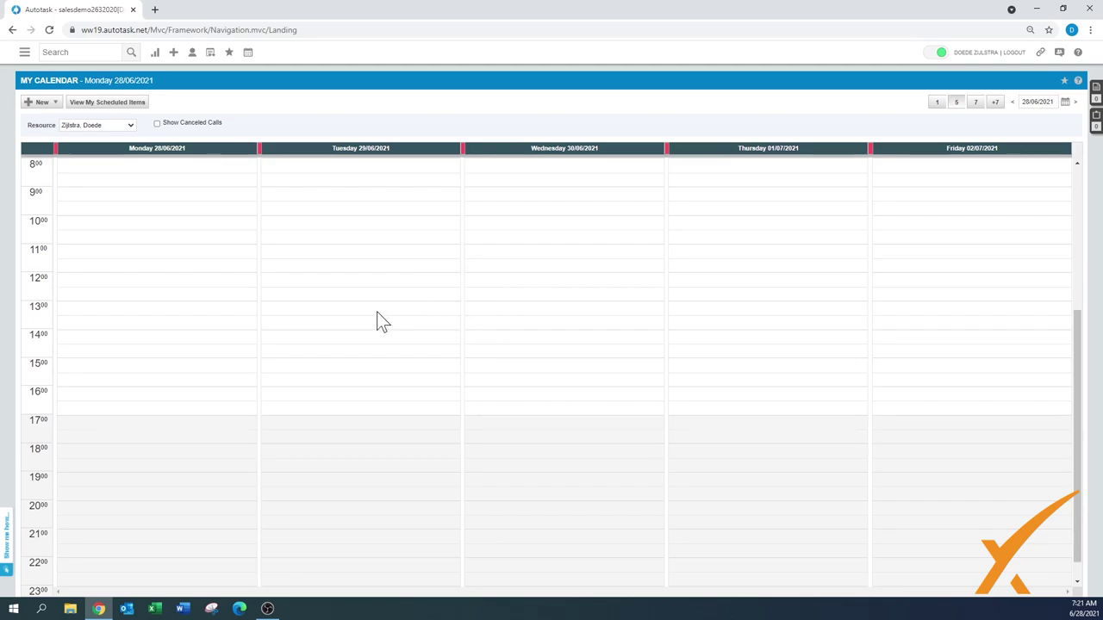
click(248, 54)
mouse_move(248, 55)
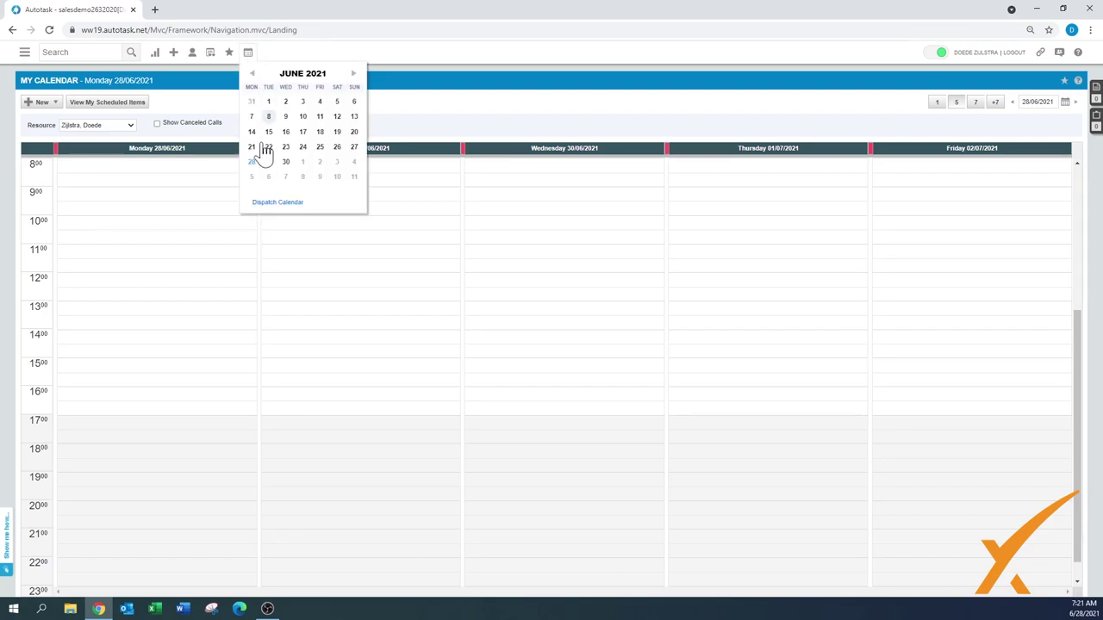
click(270, 204)
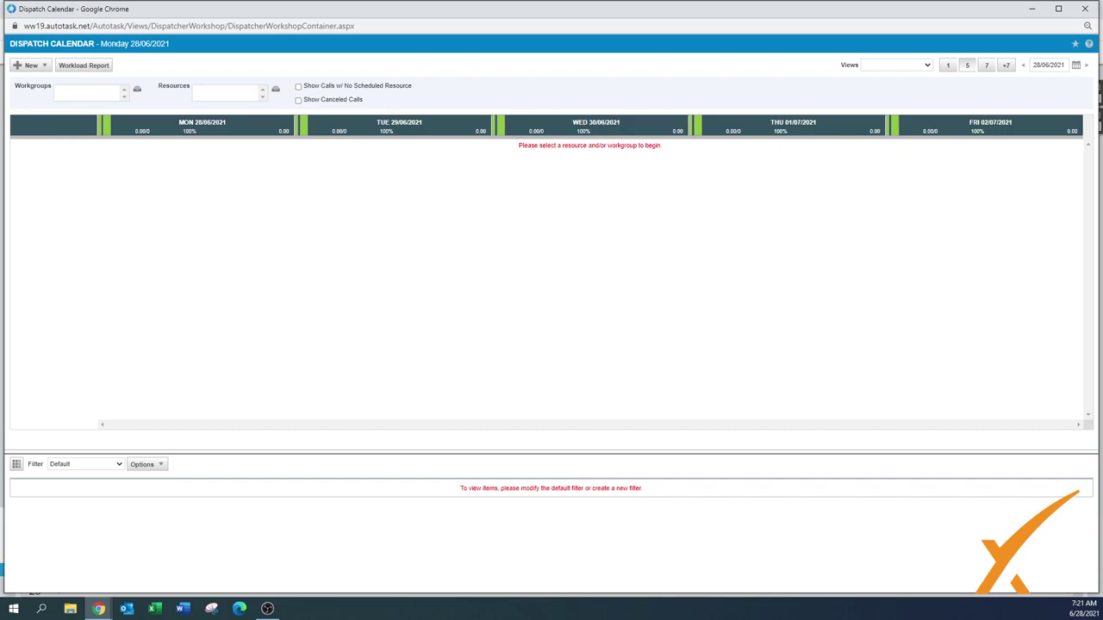
Step: Select the Helpdesk workgroup for the dispatch calendar and save the selection
click(136, 90)
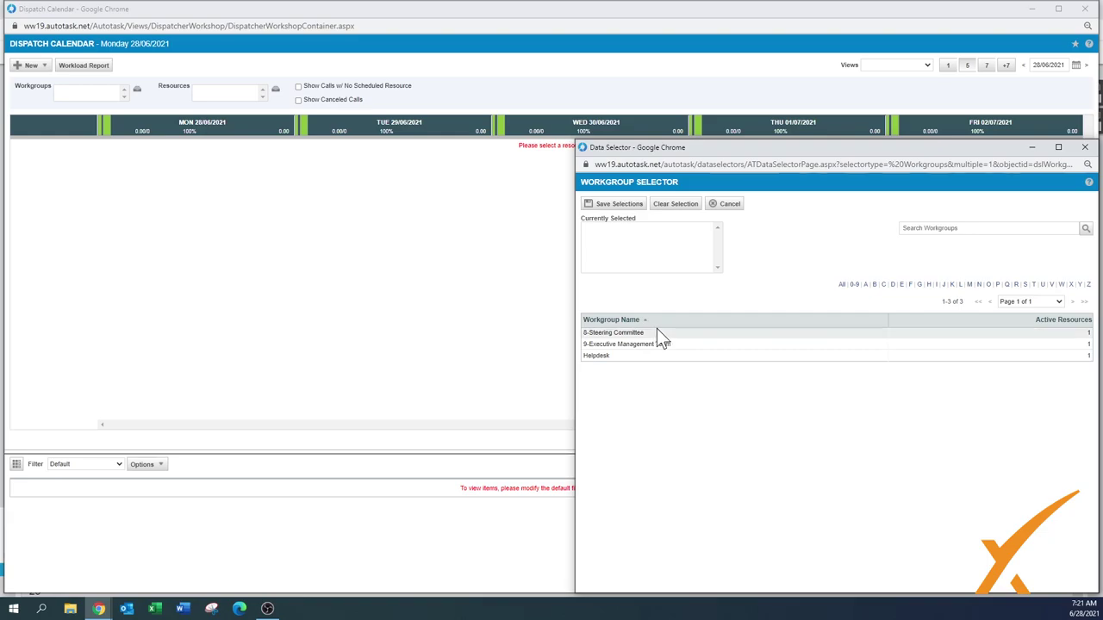
click(597, 356)
click(610, 204)
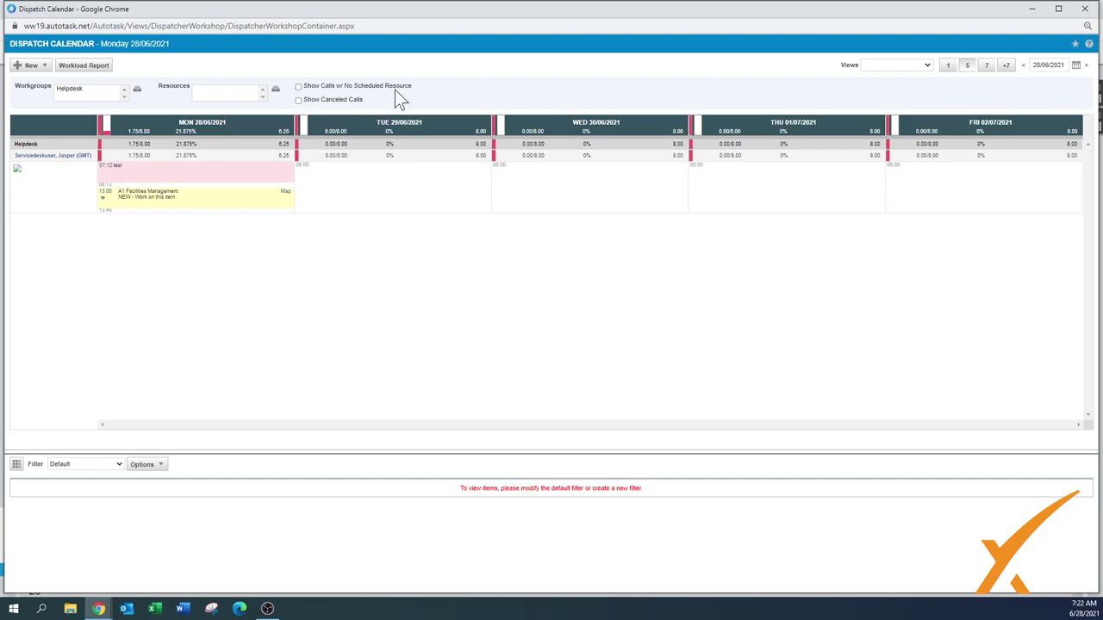
Step: Include calls with no scheduled resource and canceled calls in the dispatch calendar
click(298, 87)
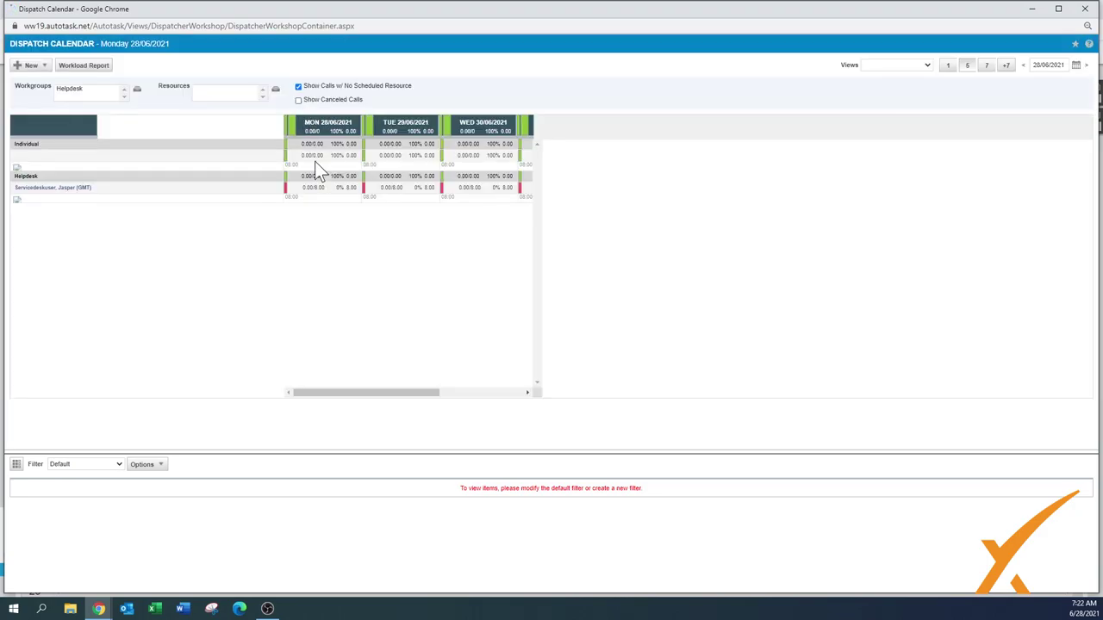
key(Tab)
key(space)
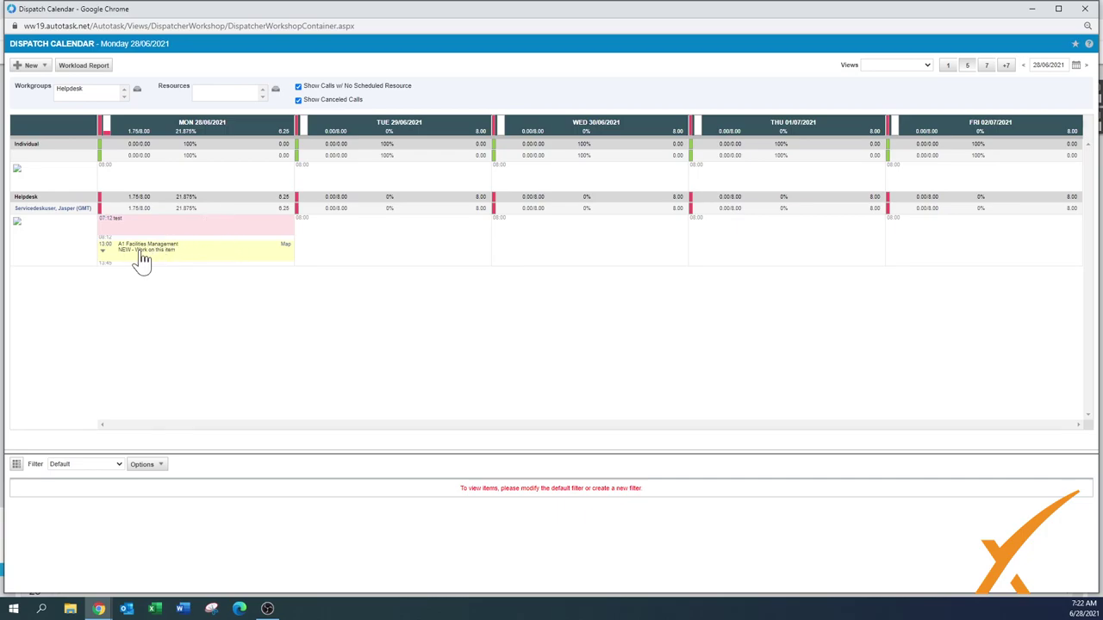
Step: Expand the A1 Facilities Management service call on Monday and review its details, linked ticket and available actions
mouse_move(165, 259)
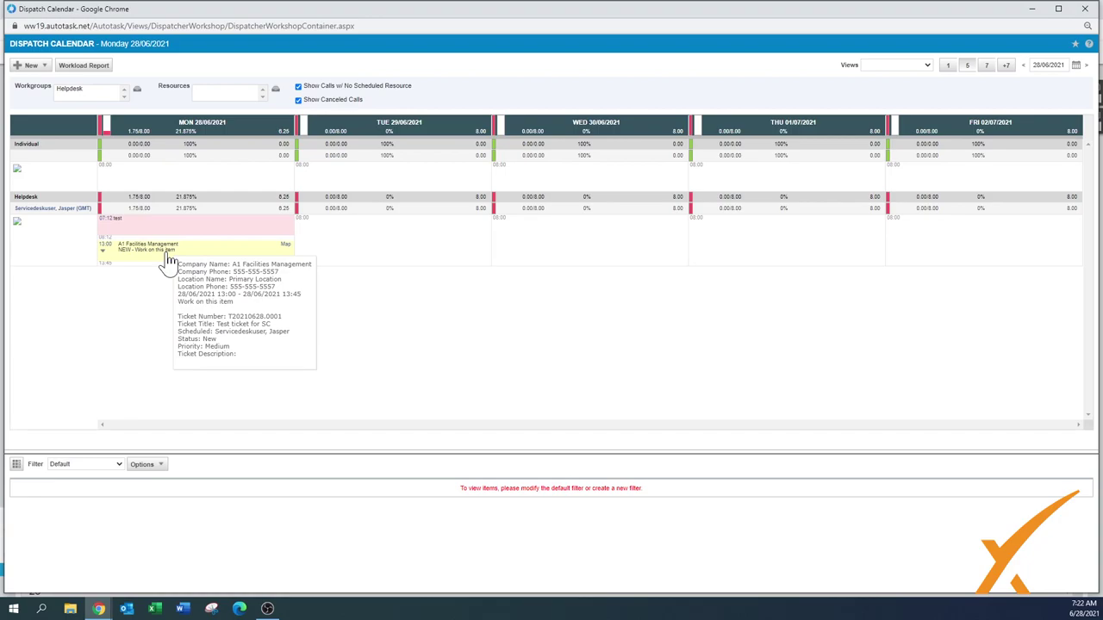
click(103, 252)
mouse_move(135, 270)
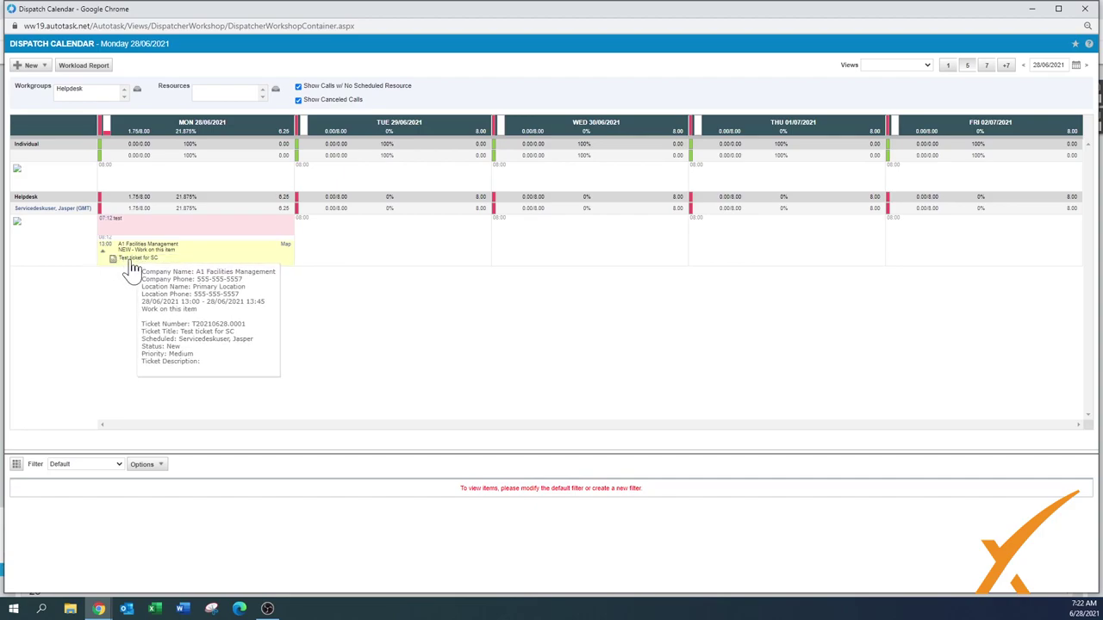
right_click(134, 270)
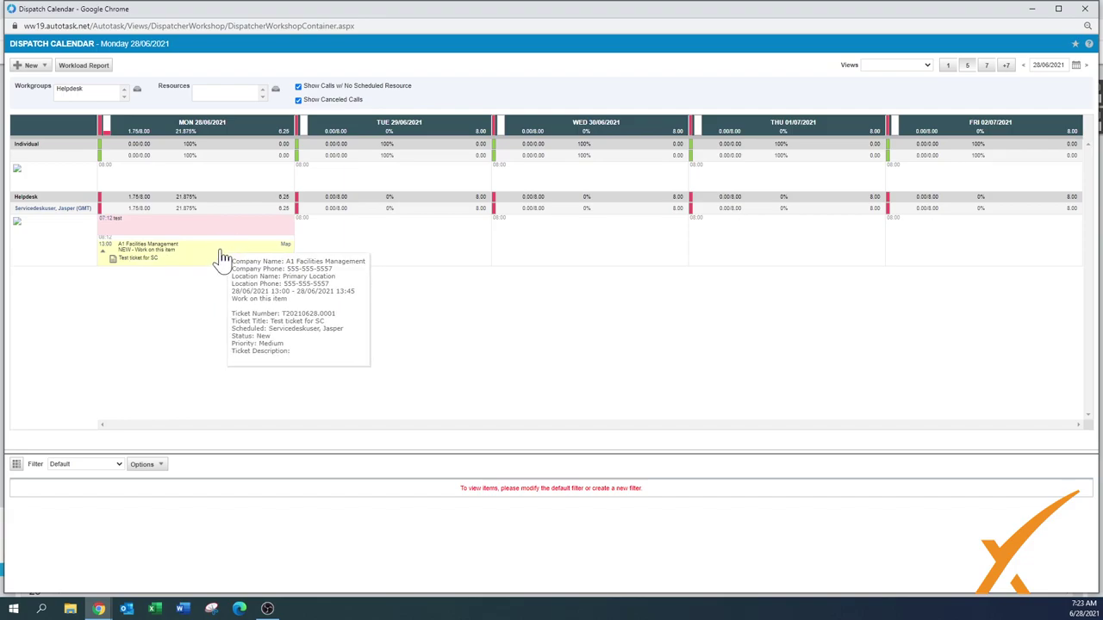
right_click(222, 258)
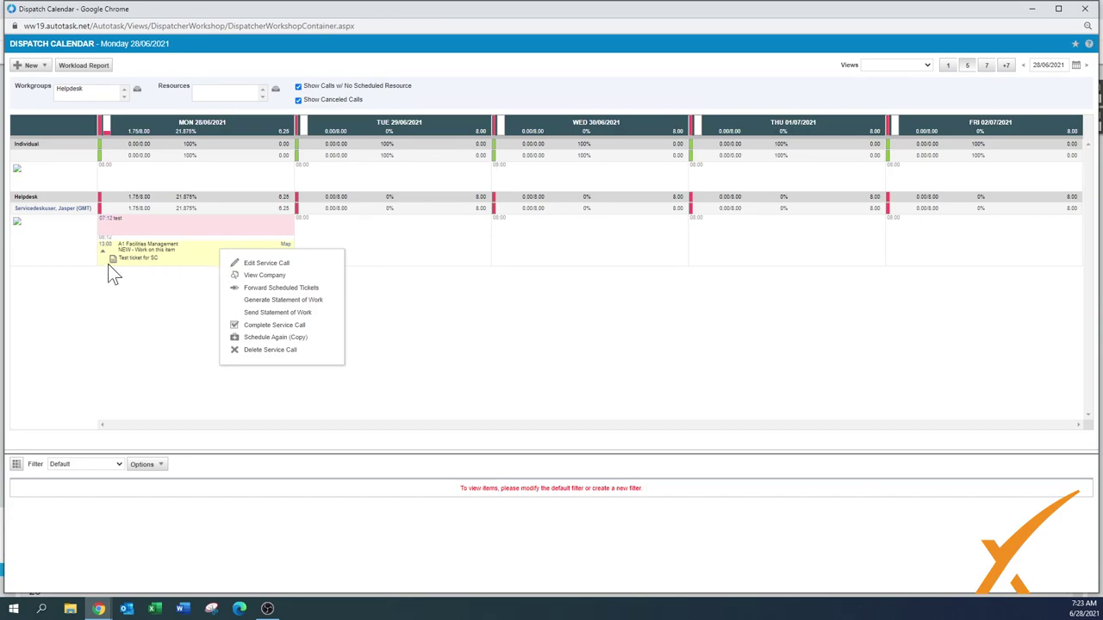
right_click(213, 256)
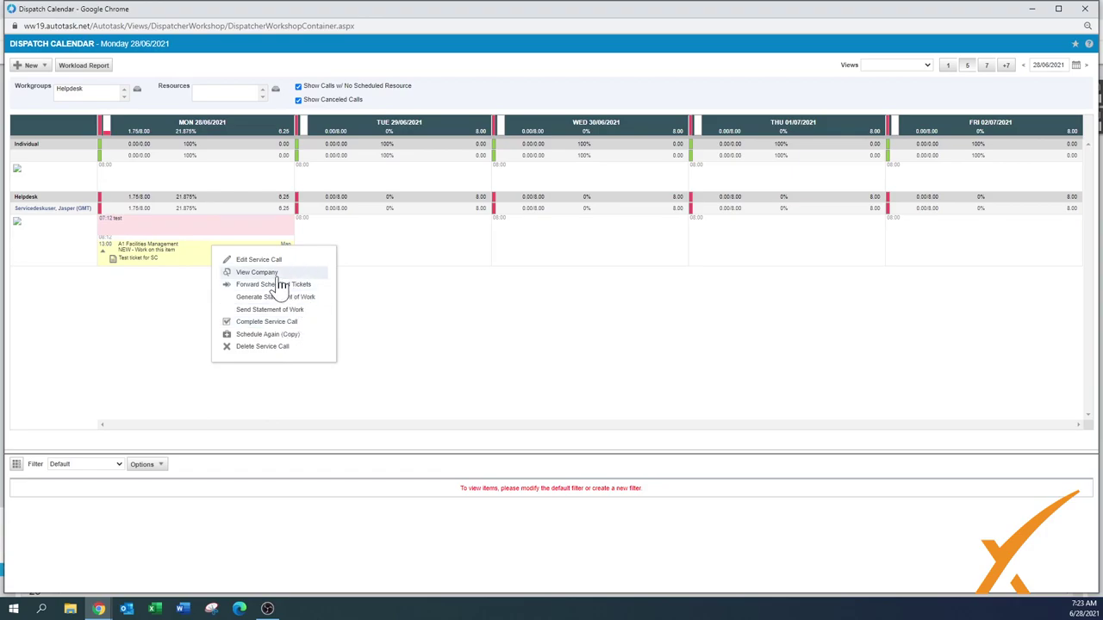
Step: Complete Monday's A1 Facilities Management service call
mouse_move(200, 263)
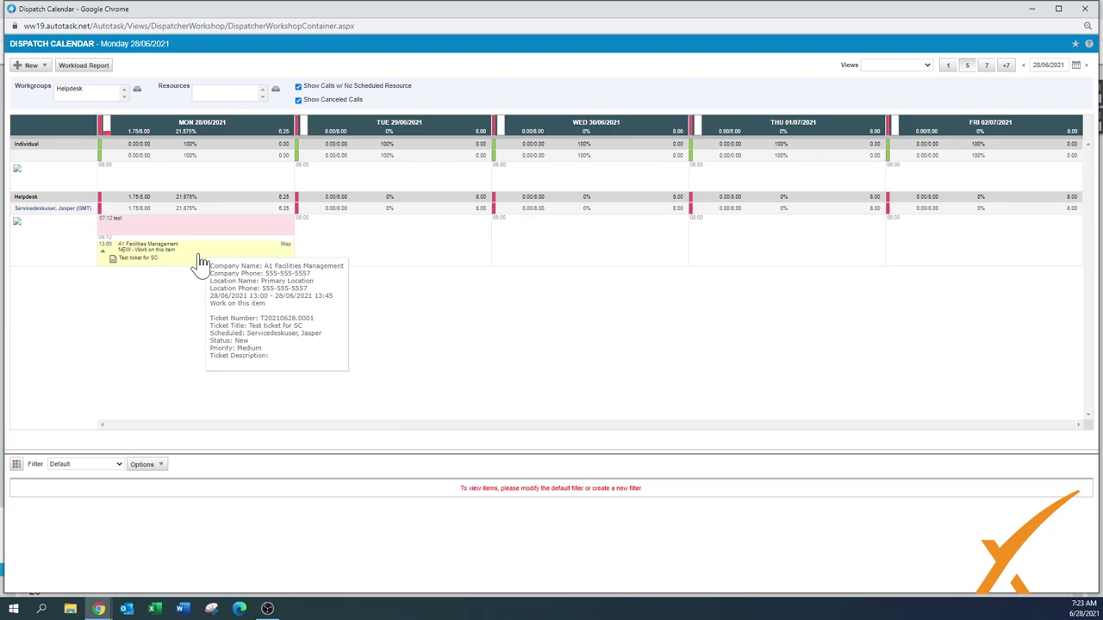
right_click(199, 261)
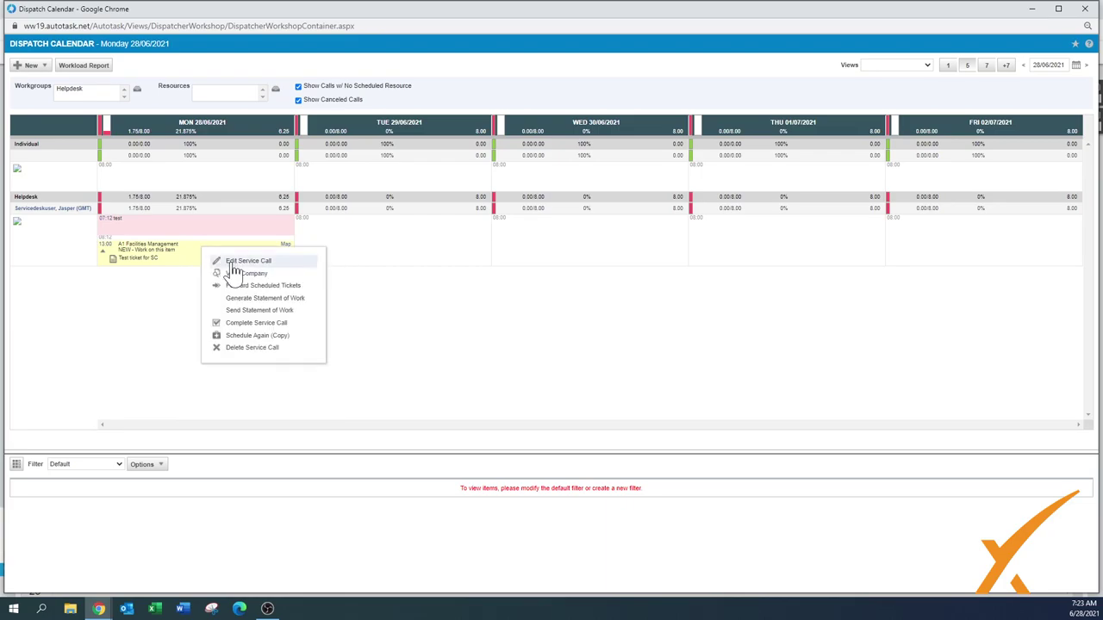
click(257, 325)
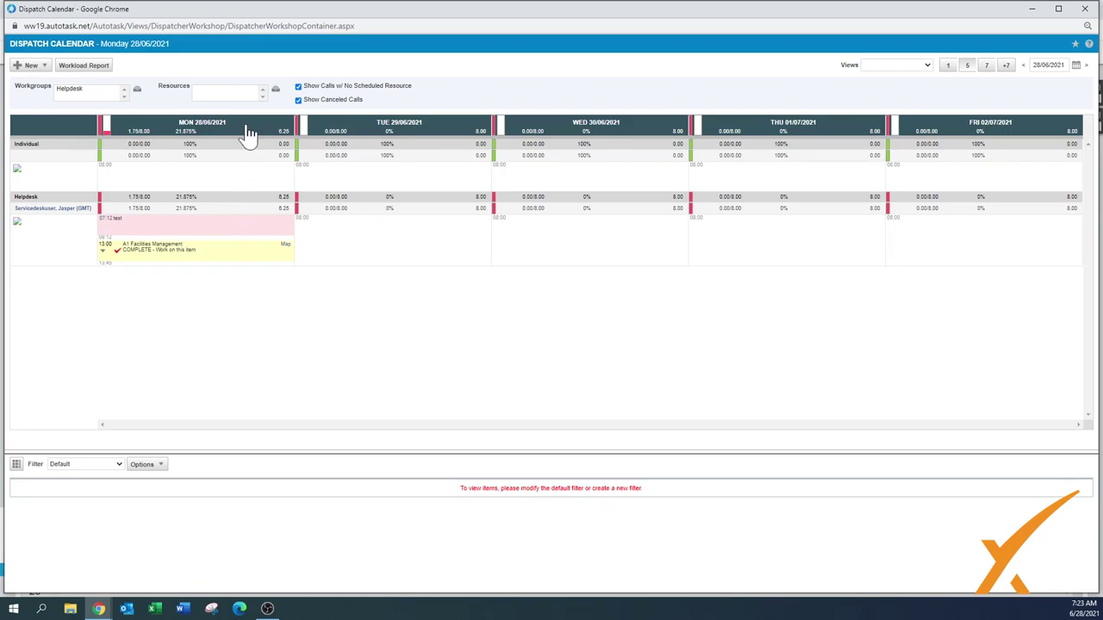
Step: Add the second individual listed in the resource selector to the dispatch calendar and save the selection
click(276, 92)
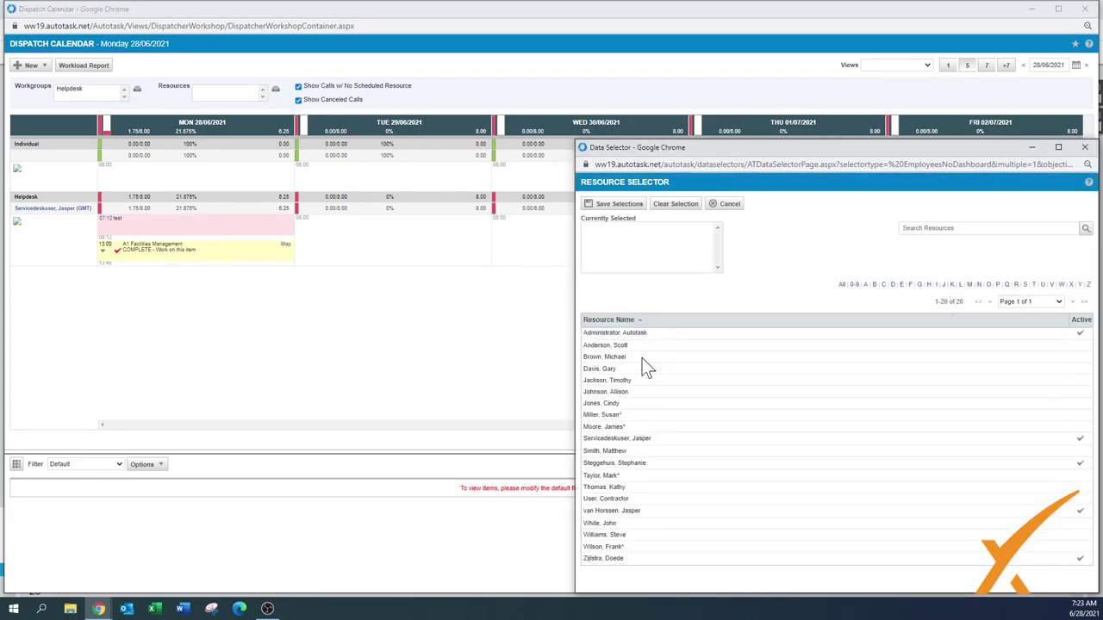
click(607, 345)
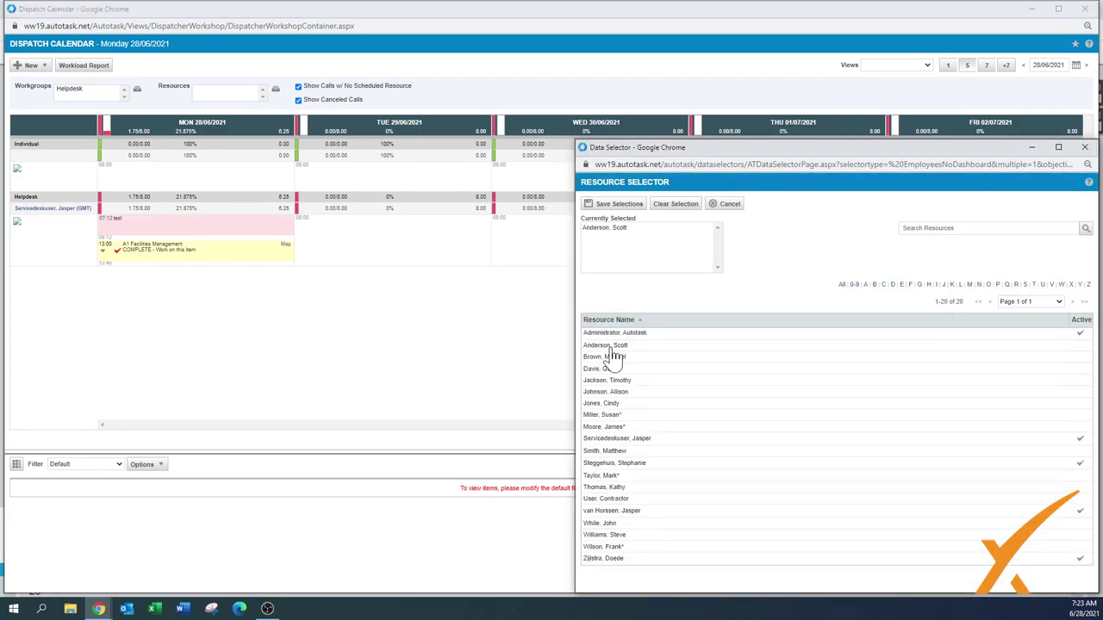
click(614, 204)
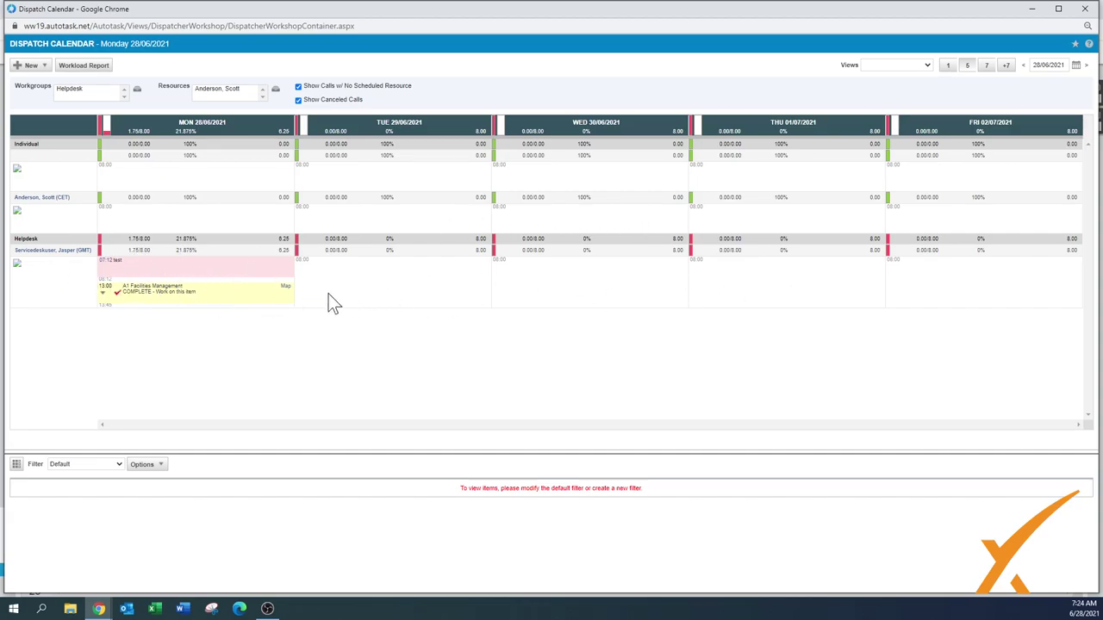
Step: Edit the completed A1 Facilities Management service call, setting its status to New, and save it
right_click(234, 292)
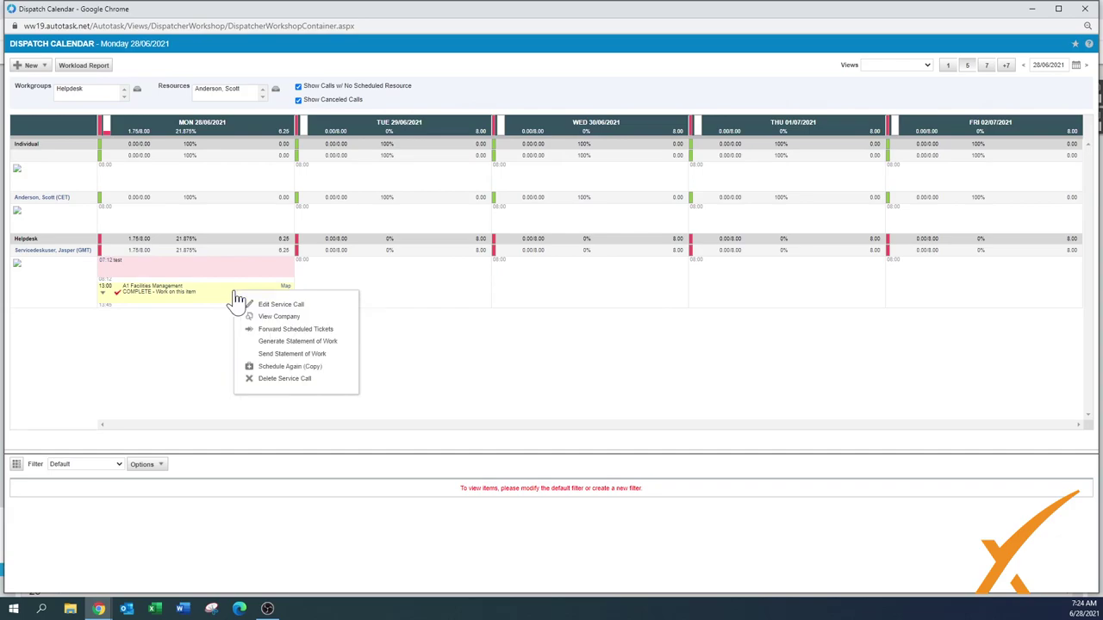
click(268, 307)
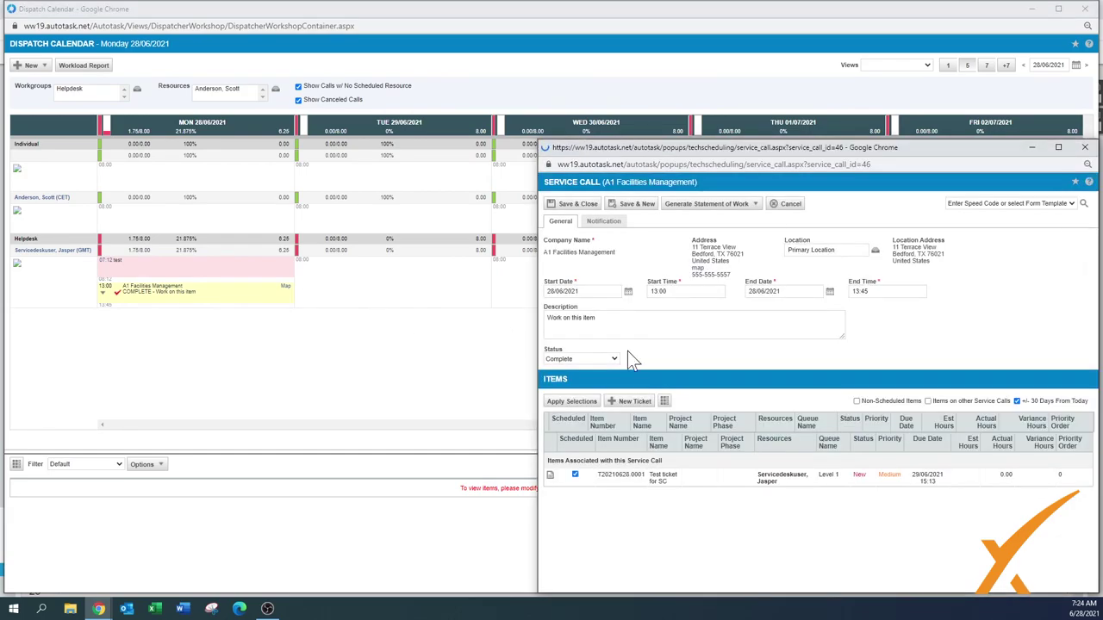
click(575, 359)
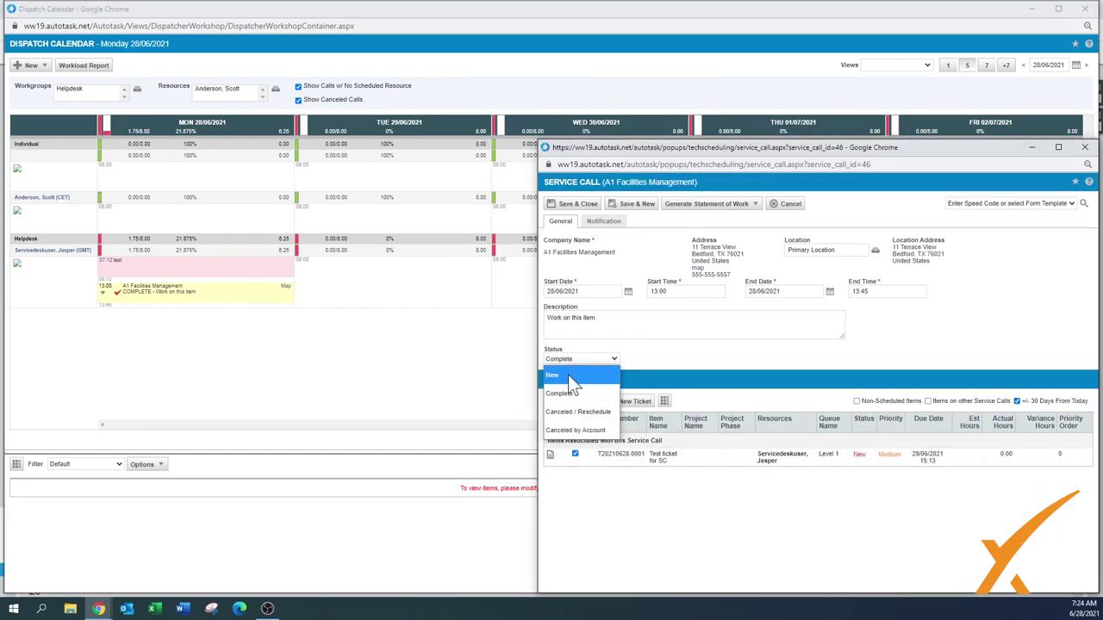
click(568, 375)
click(583, 206)
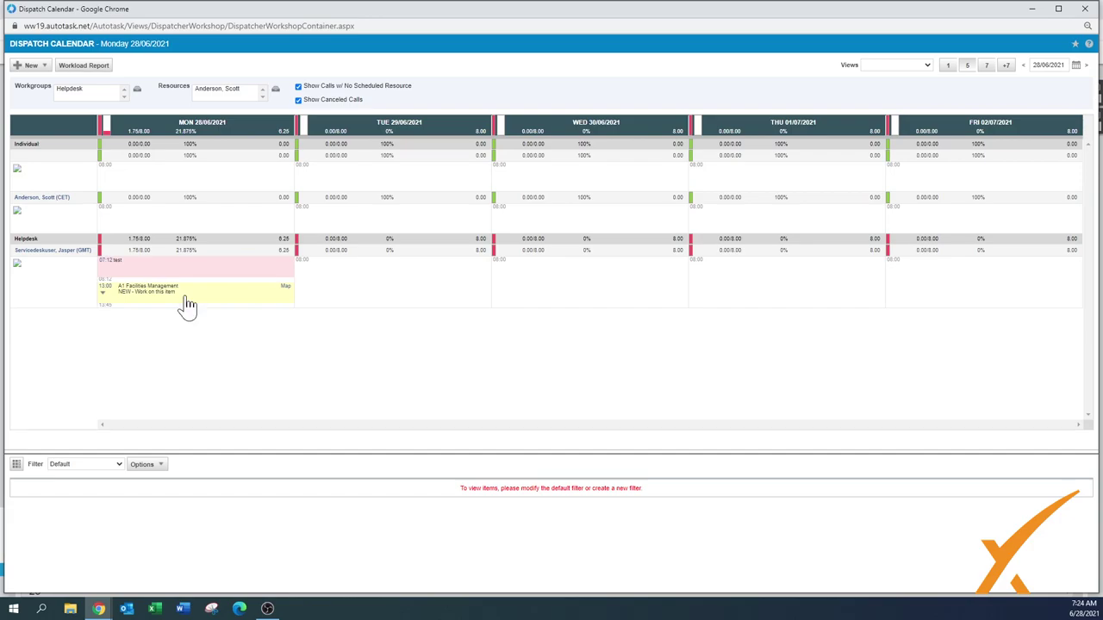
Step: Try moving the A1 Facilities Management service call to other days and to the individual resource's row
mouse_move(188, 287)
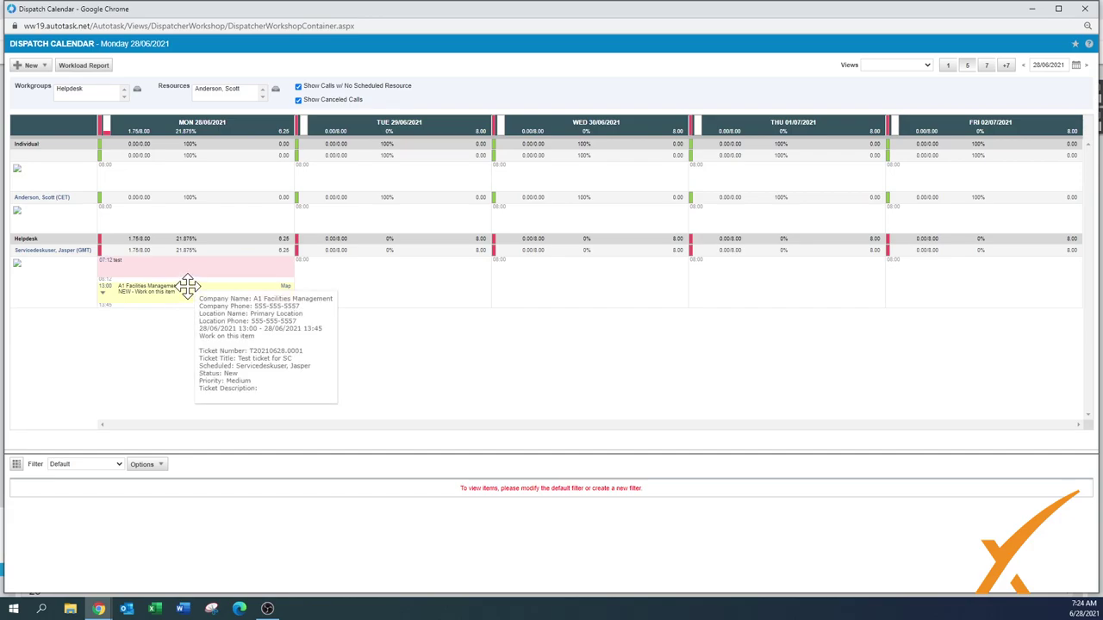
drag(188, 287, 531, 271)
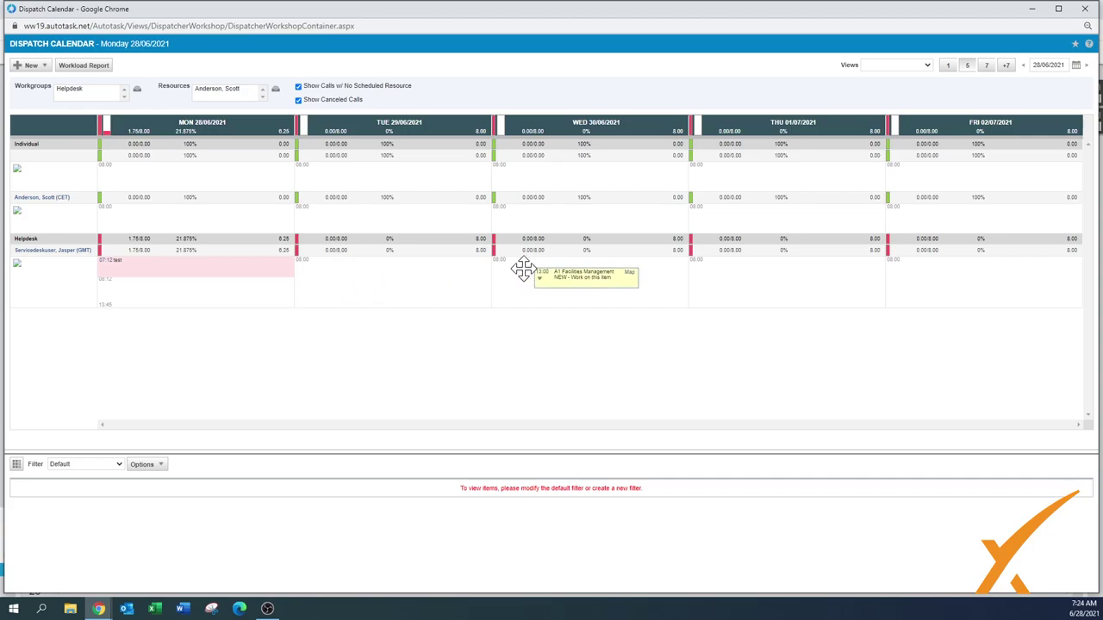
drag(523, 269, 311, 282)
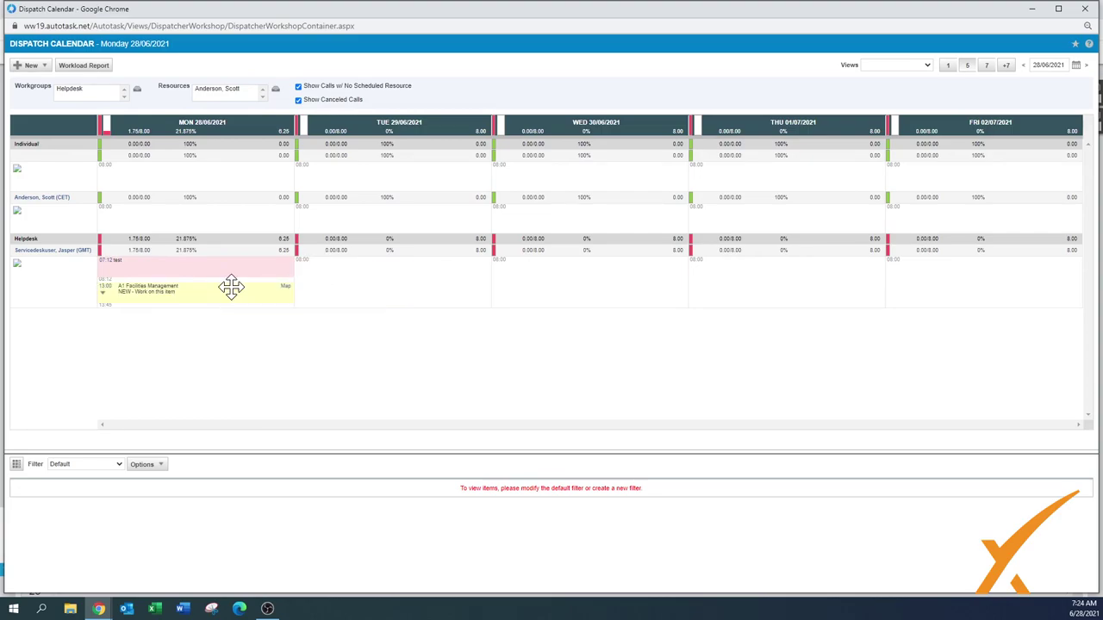
drag(231, 287, 135, 216)
mouse_move(178, 287)
drag(206, 291, 731, 207)
Step: Show seven days in the dispatch calendar and save the setup as a new view named "Dispatch - Helpdesk"
click(987, 68)
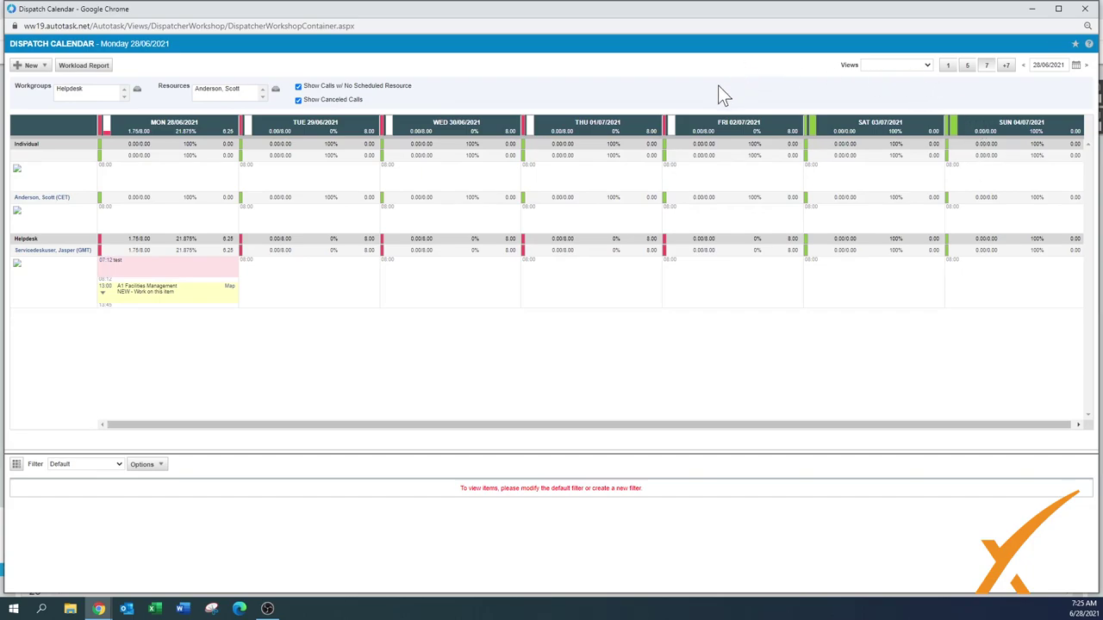
click(928, 66)
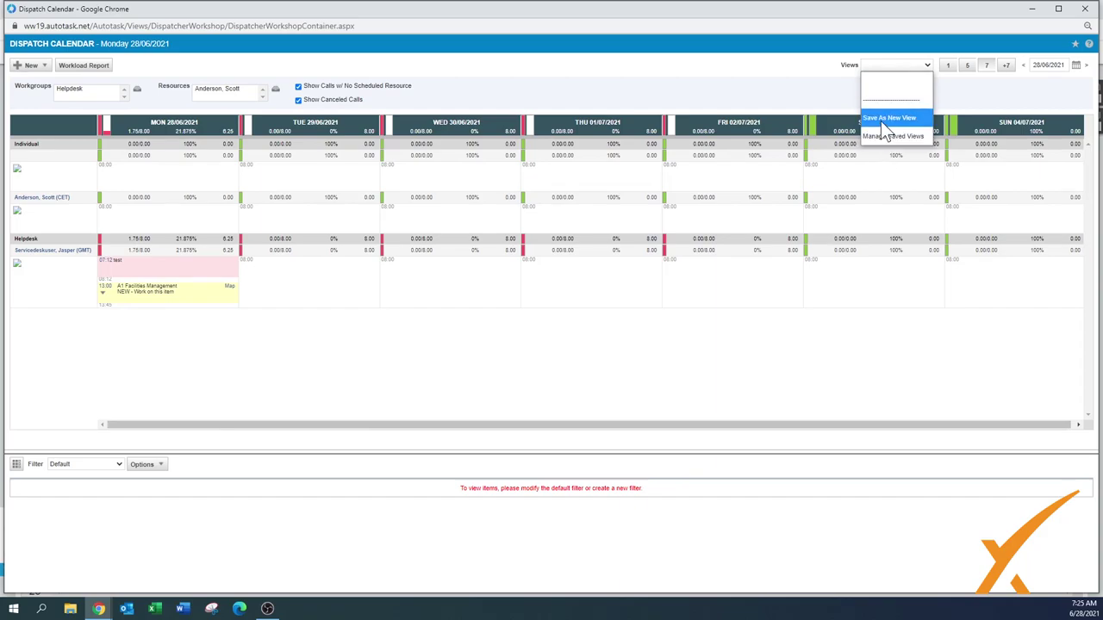
click(884, 119)
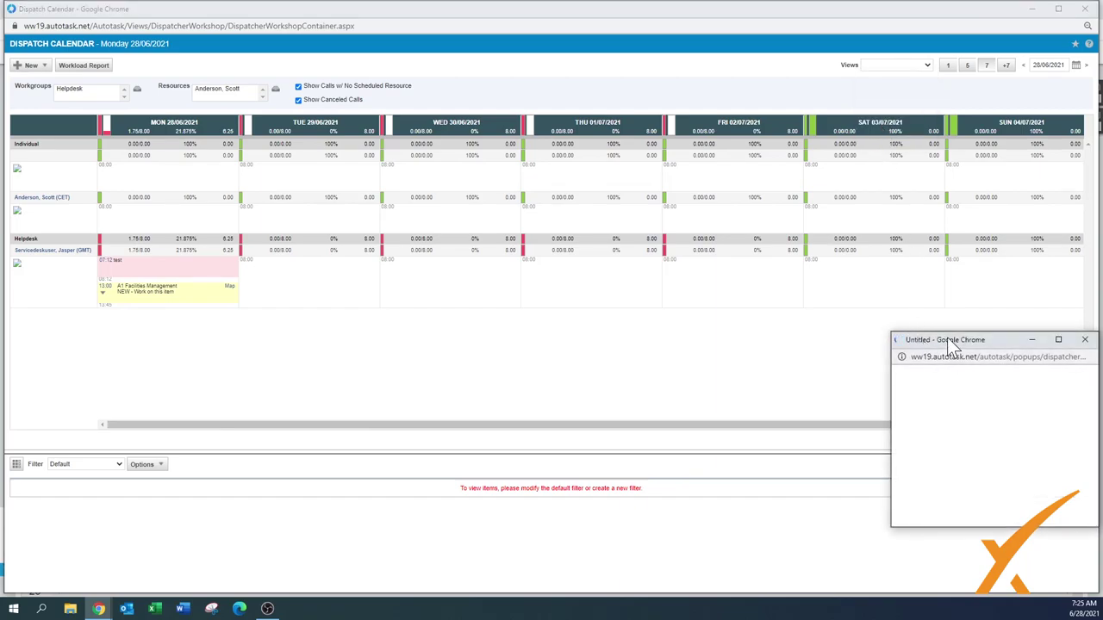
drag(940, 344, 803, 265)
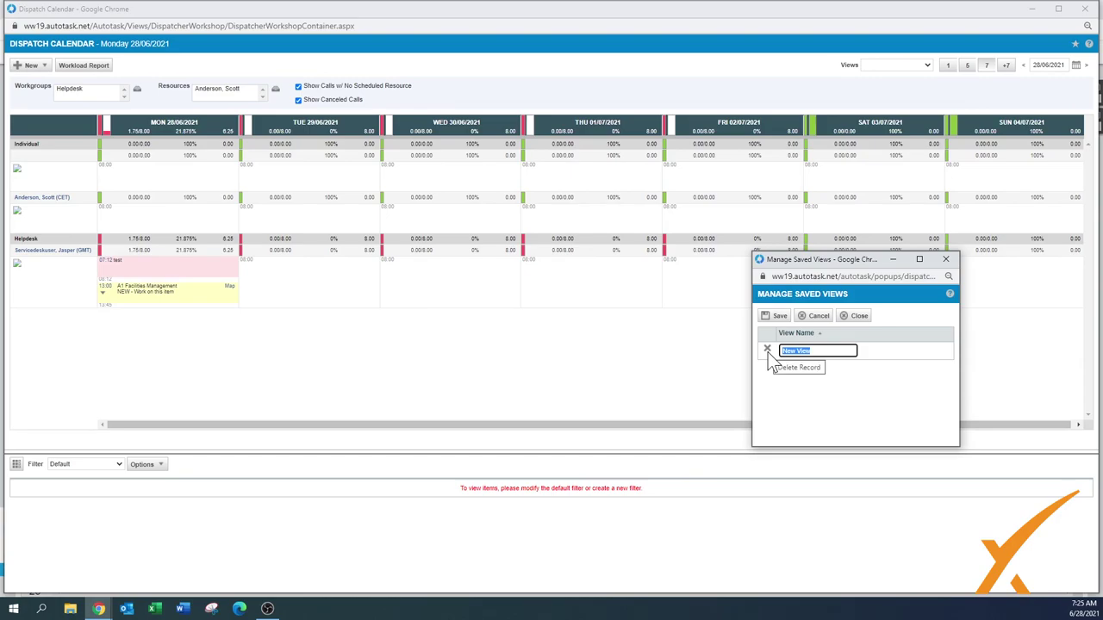
text(Dispatch - Helpdesk)
click(778, 317)
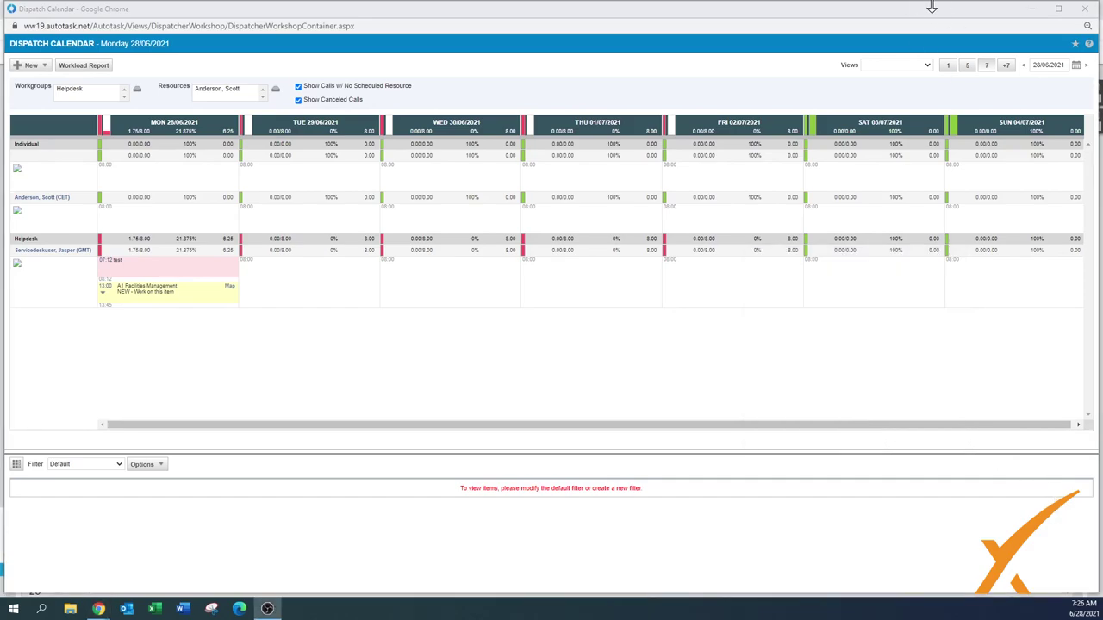
click(894, 69)
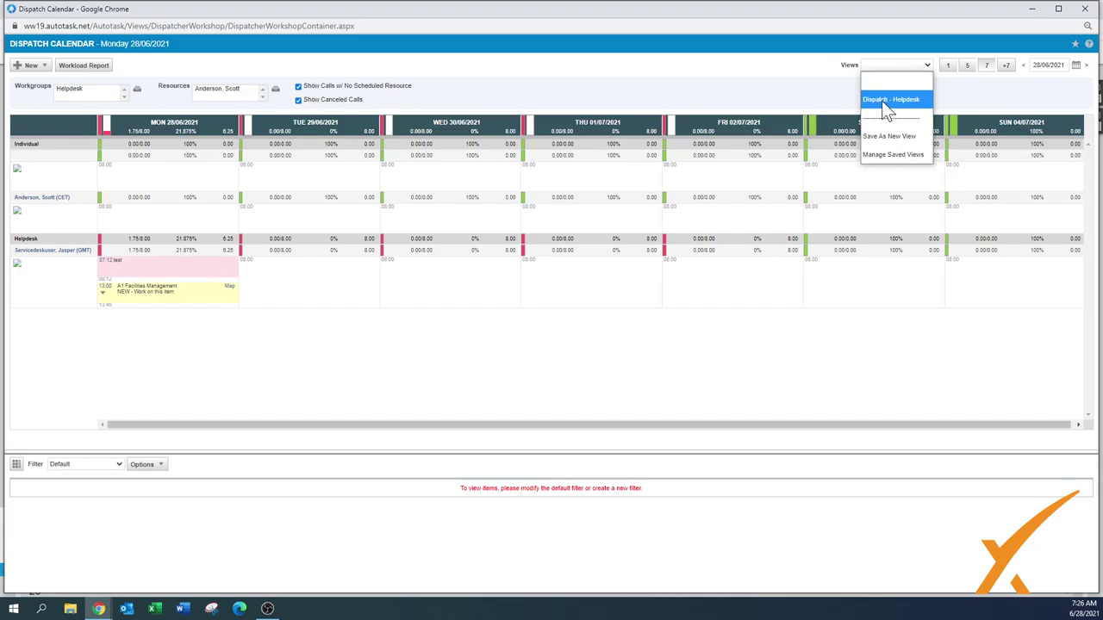
click(714, 79)
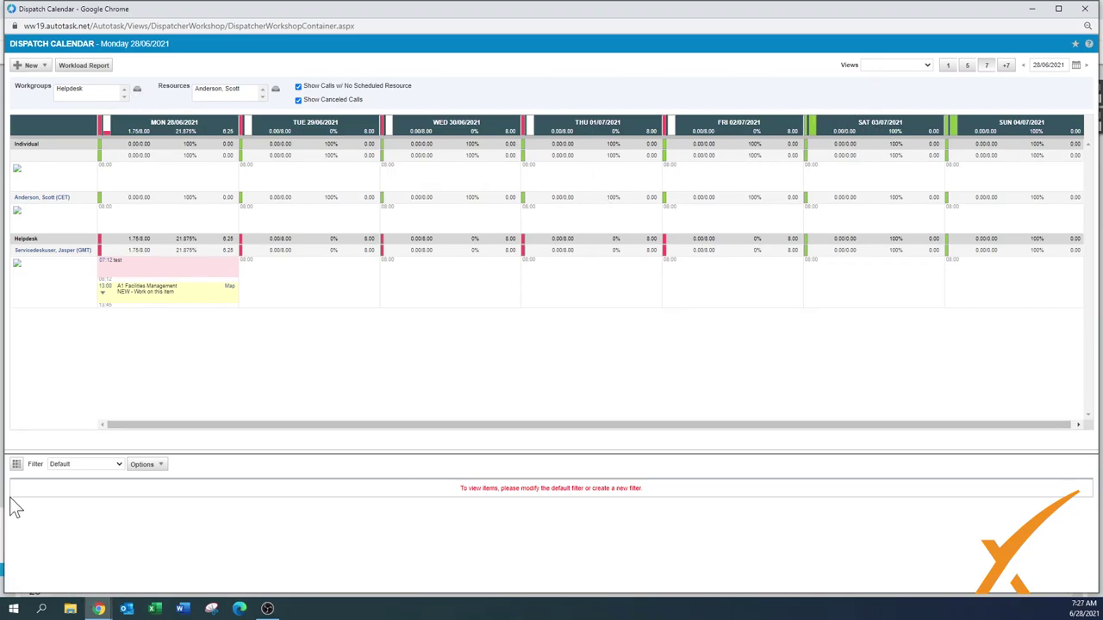
Step: Start a new filter for the items list, review its Status values, and close it without saving
click(76, 469)
click(159, 469)
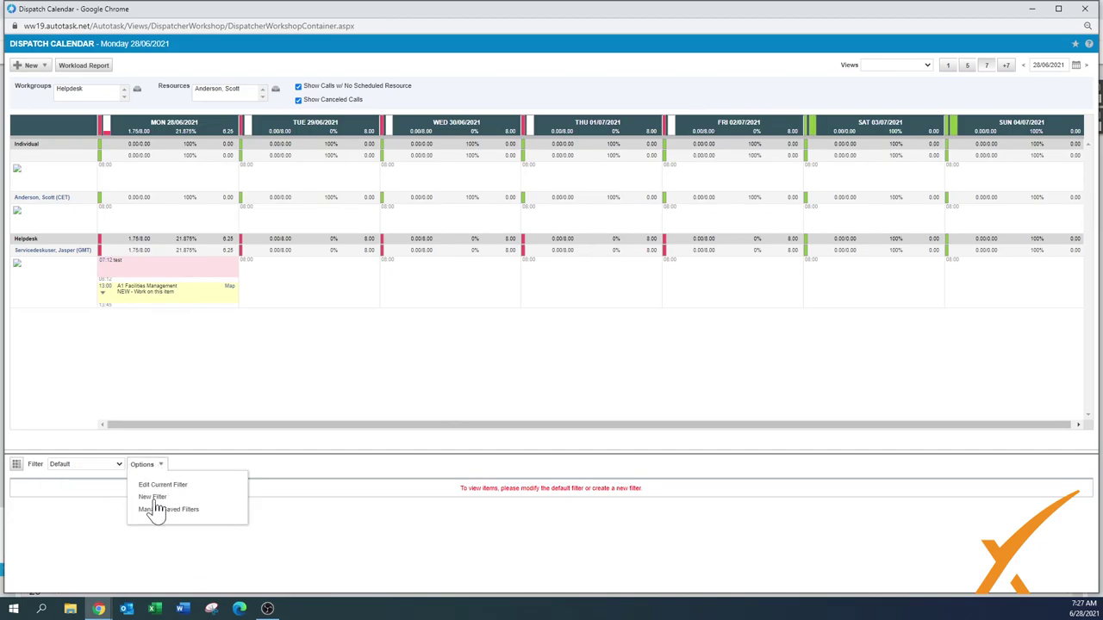
click(155, 500)
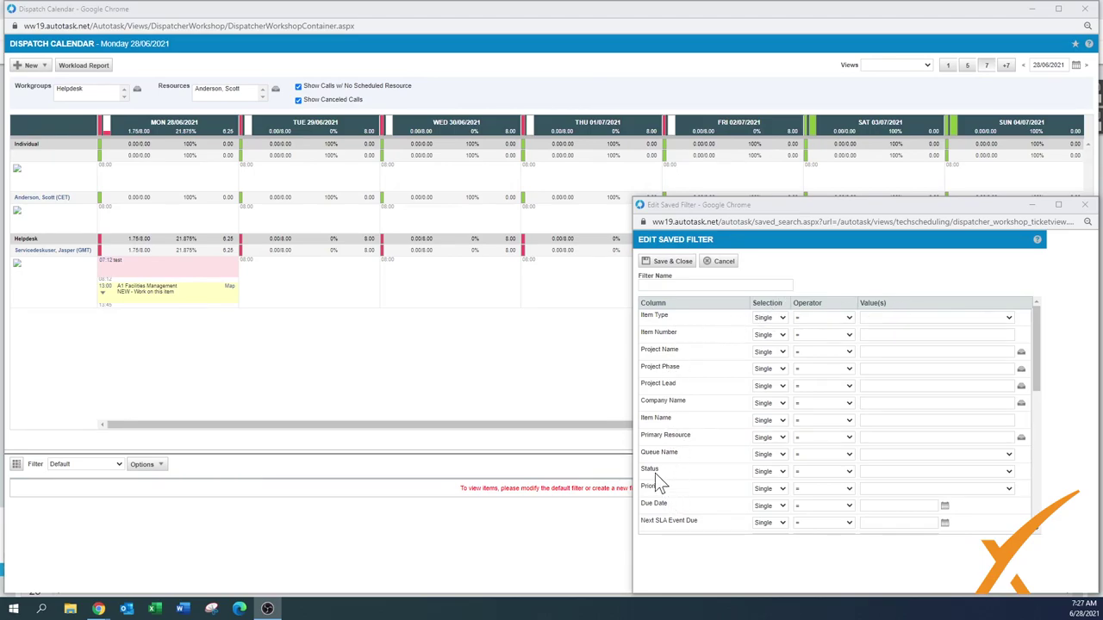
click(850, 474)
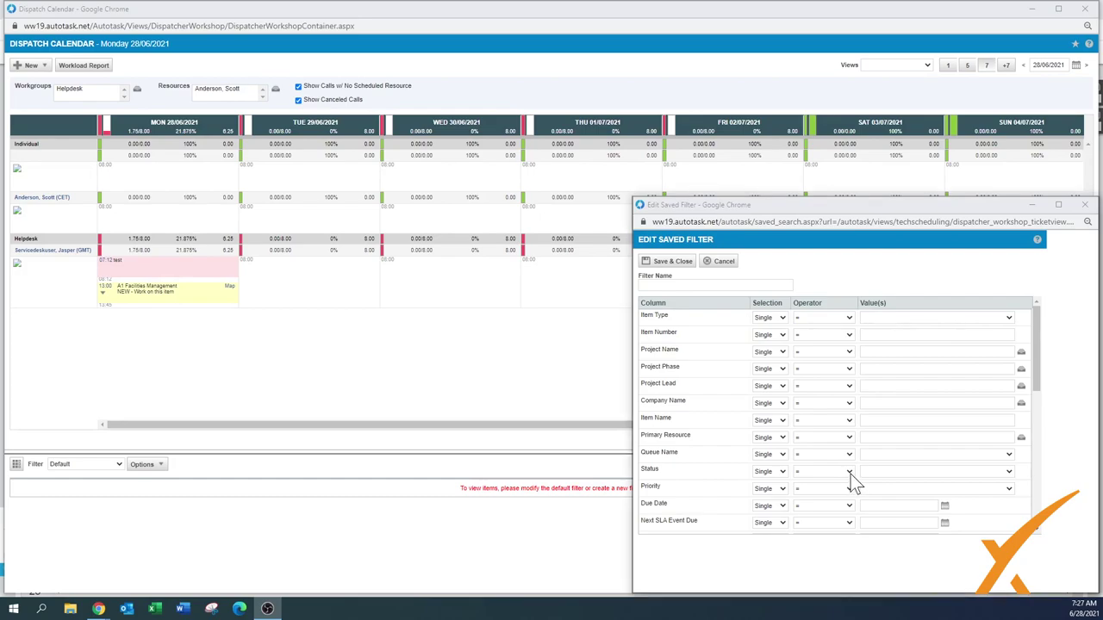
click(1012, 471)
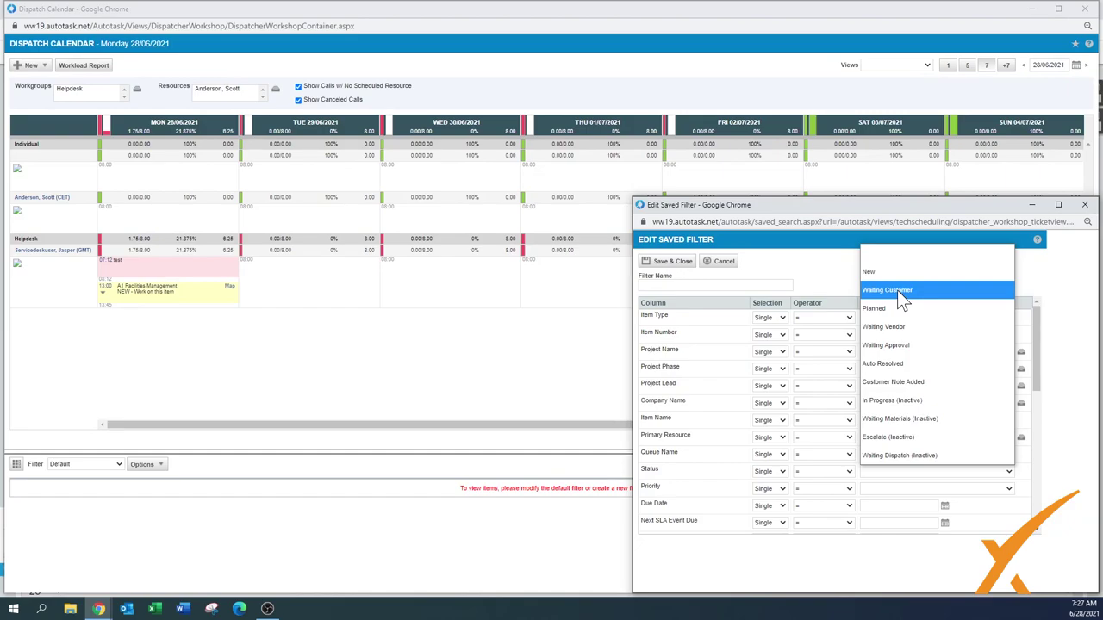
click(1087, 210)
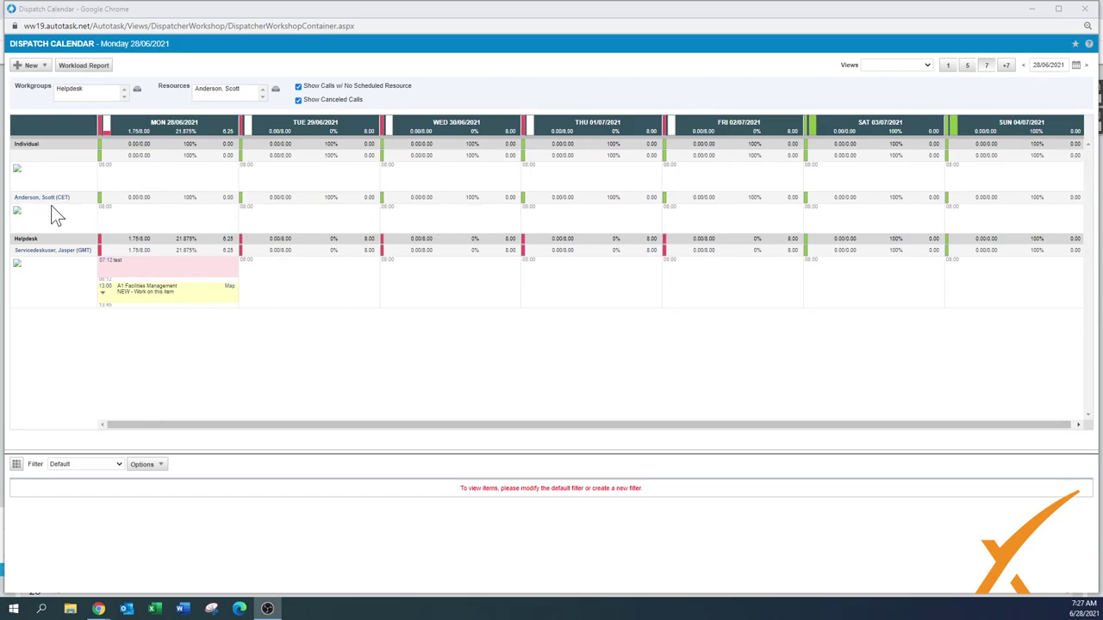
right_click(421, 219)
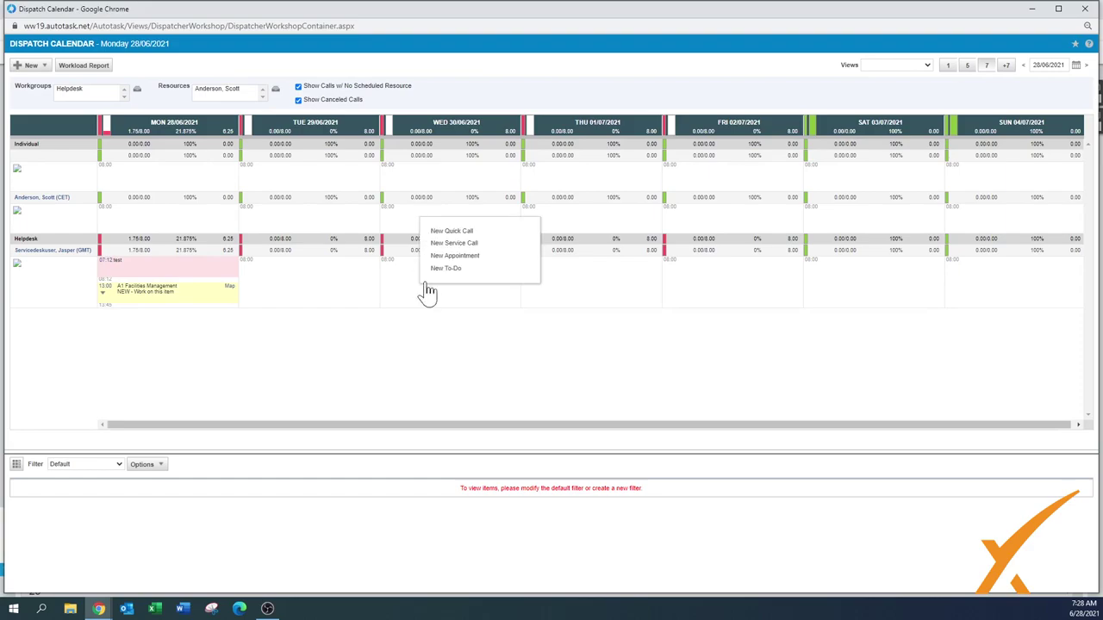
click(525, 276)
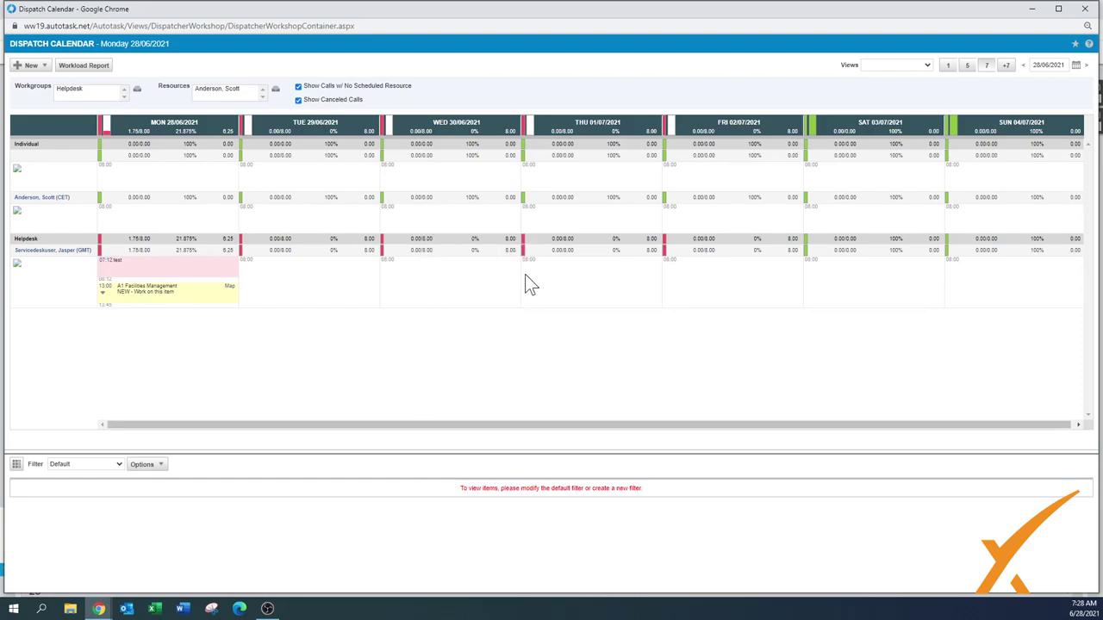